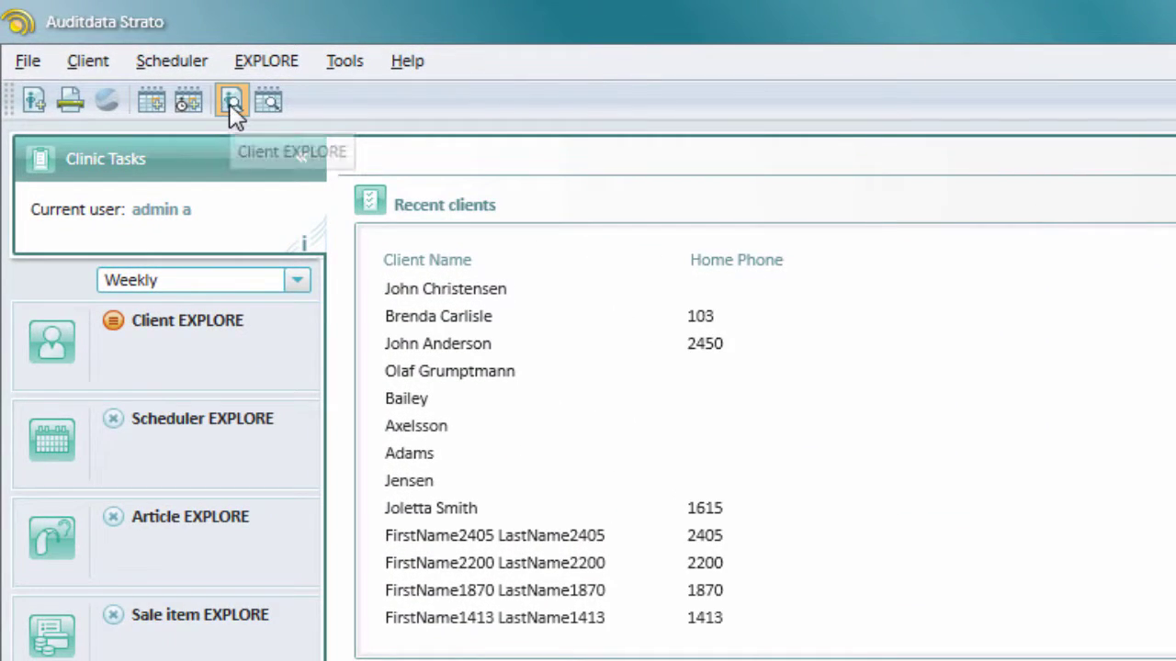
- Open Client EXPLORE and run an unfiltered search showing all 210 clients
{"action": "left_click", "coordinate": [232, 103]}
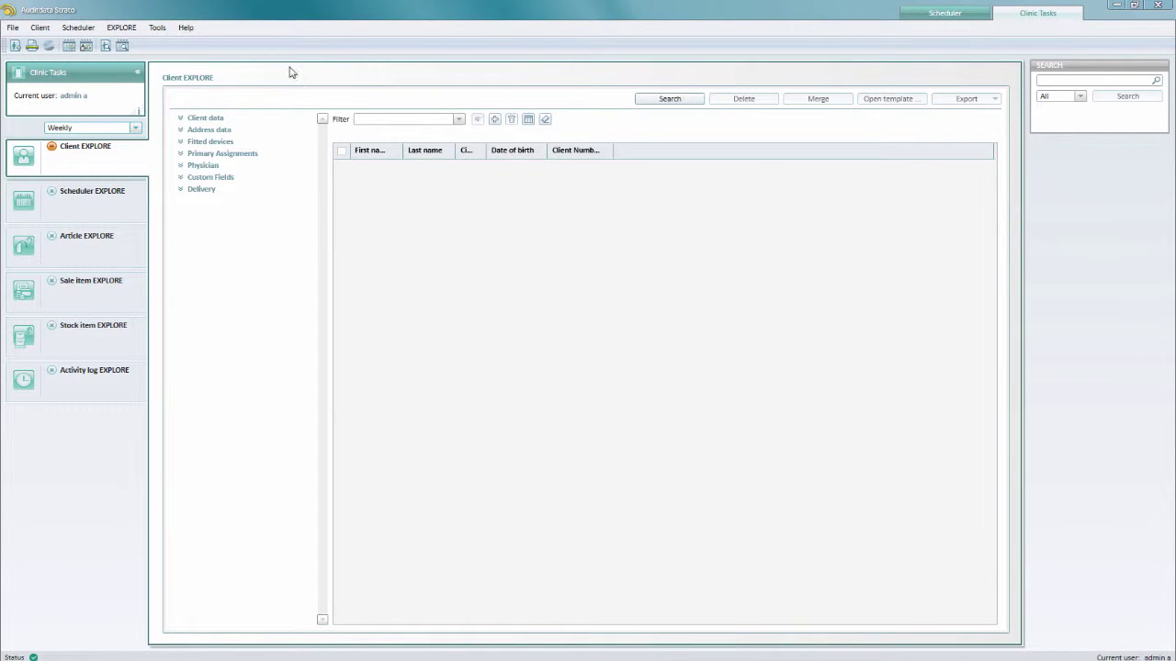
{"action": "left_click", "coordinate": [650, 104]}
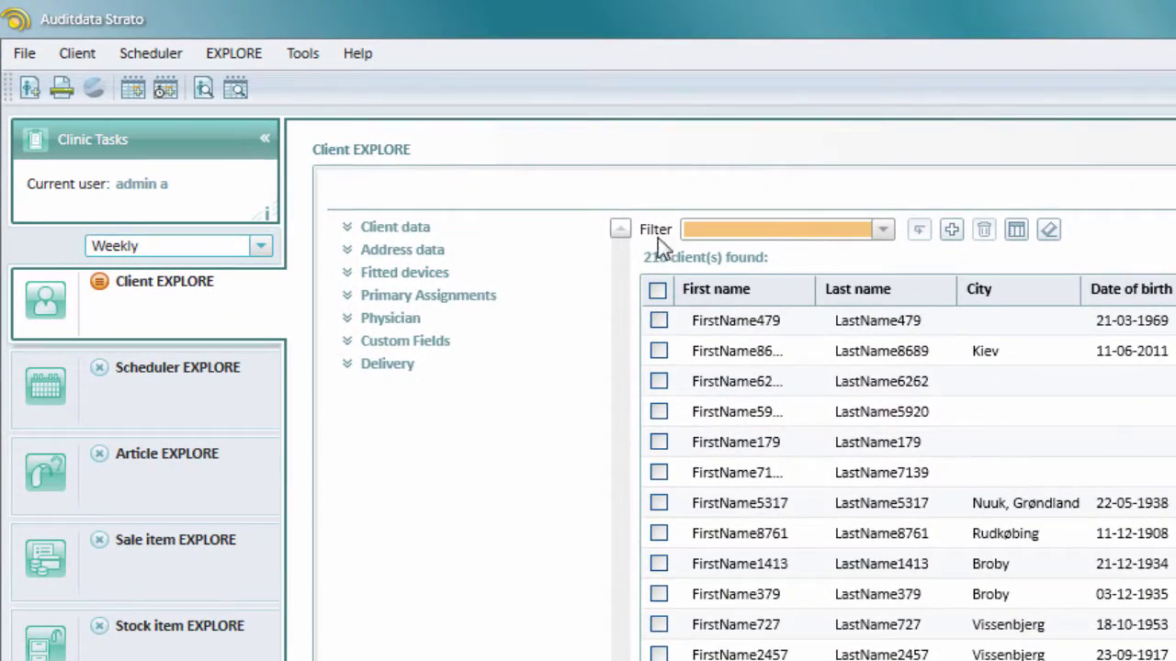
- Import the clients from the Noah data.nhax file through File > Import
{"action": "left_click", "coordinate": [23, 53]}
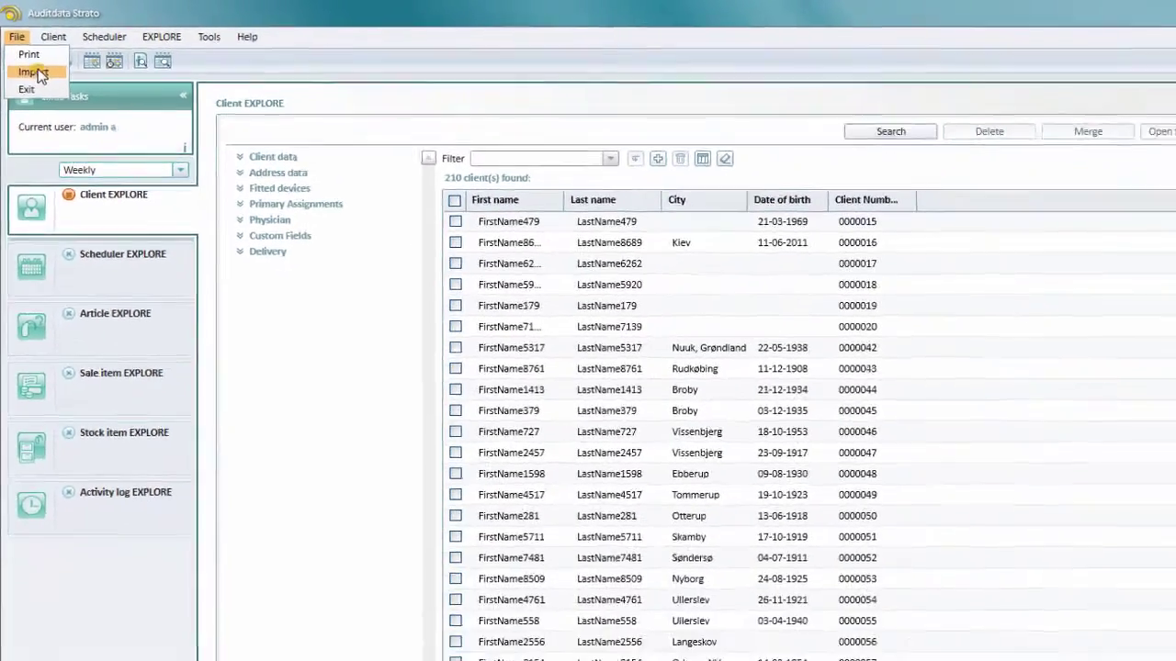
{"action": "left_click", "coordinate": [46, 91]}
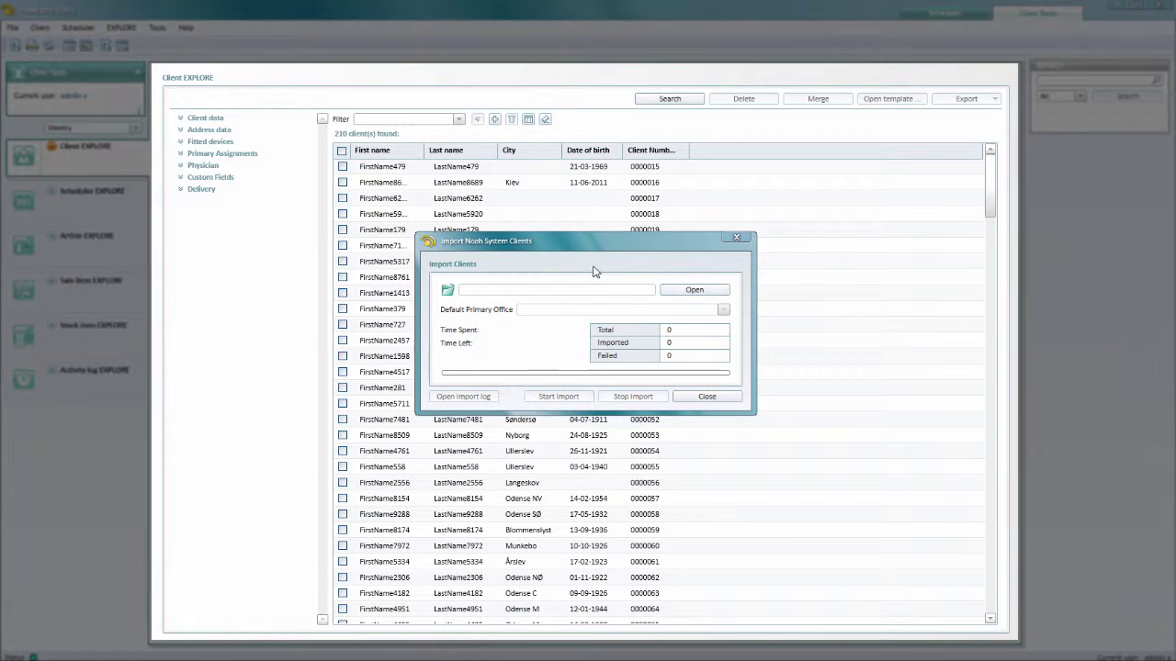
{"action": "left_click", "coordinate": [672, 291]}
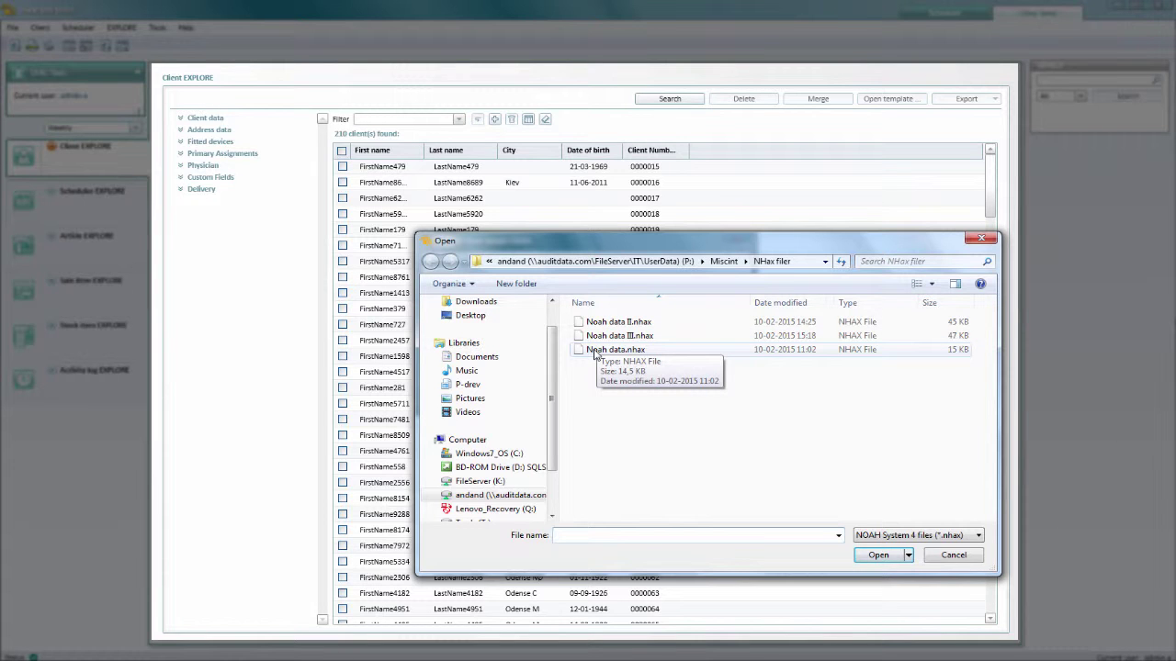
{"action": "left_click", "coordinate": [597, 350]}
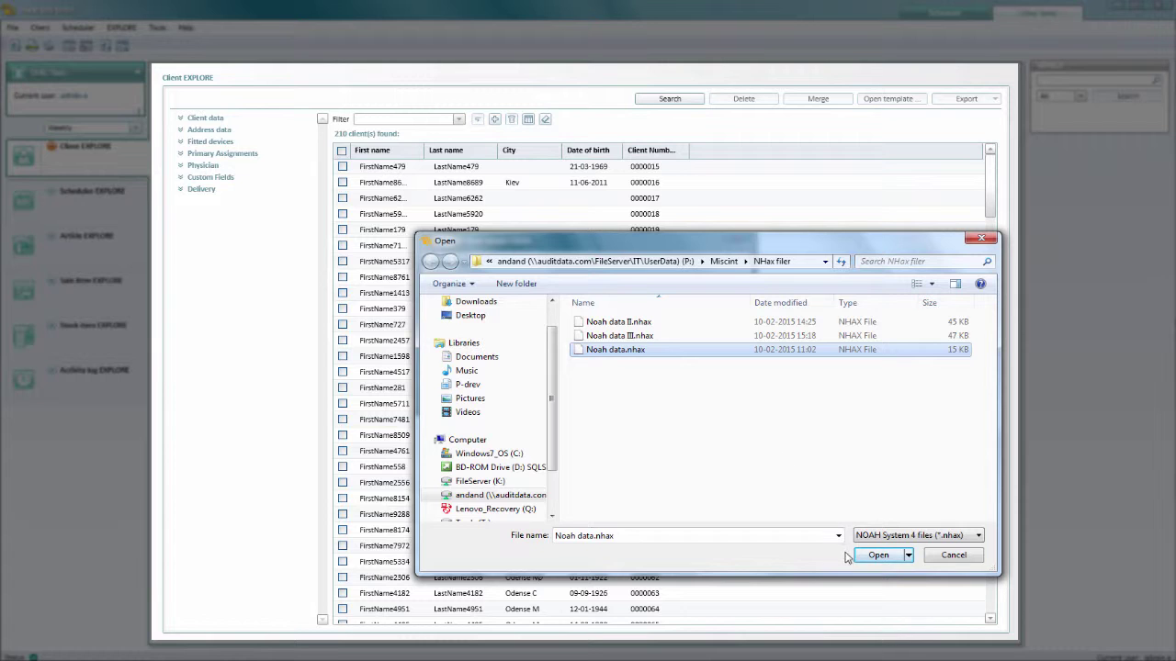
{"action": "left_click", "coordinate": [875, 556]}
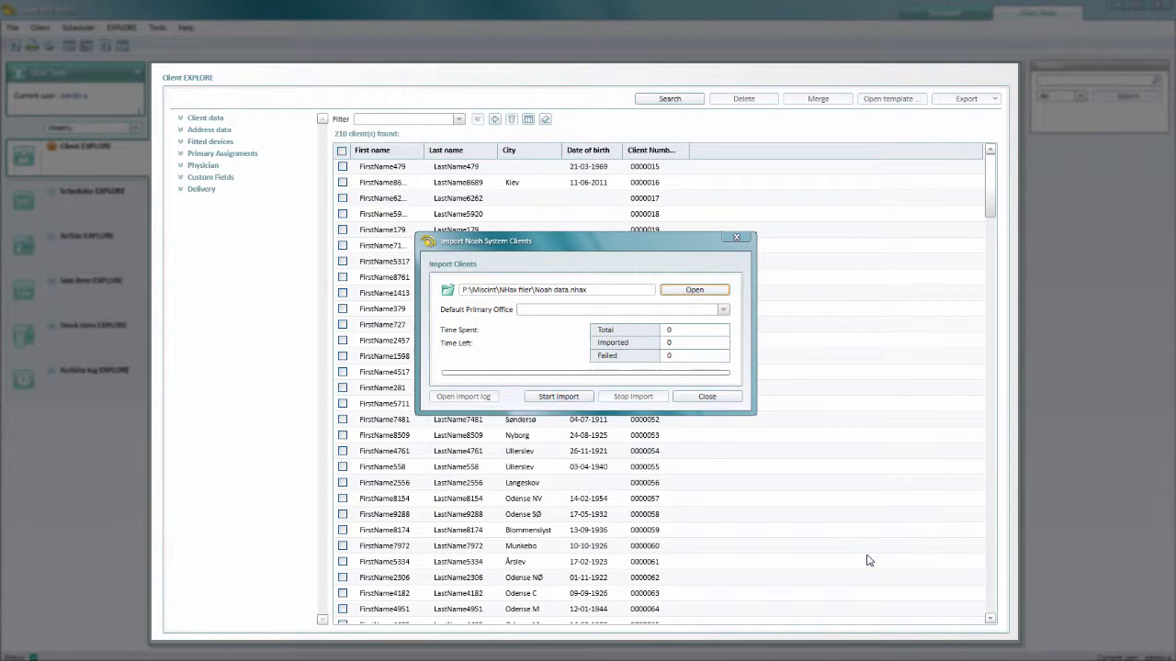
{"action": "left_click", "coordinate": [561, 397]}
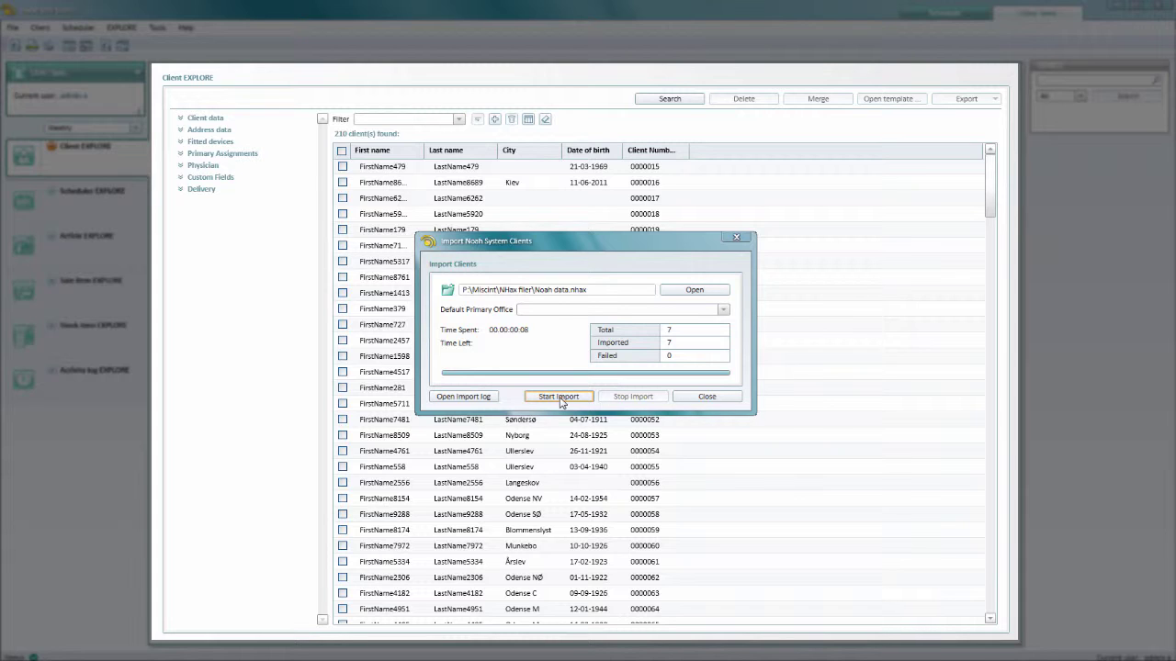
- Close the import, refresh the search to 217 clients, and sort by last name
{"action": "left_click", "coordinate": [702, 397]}
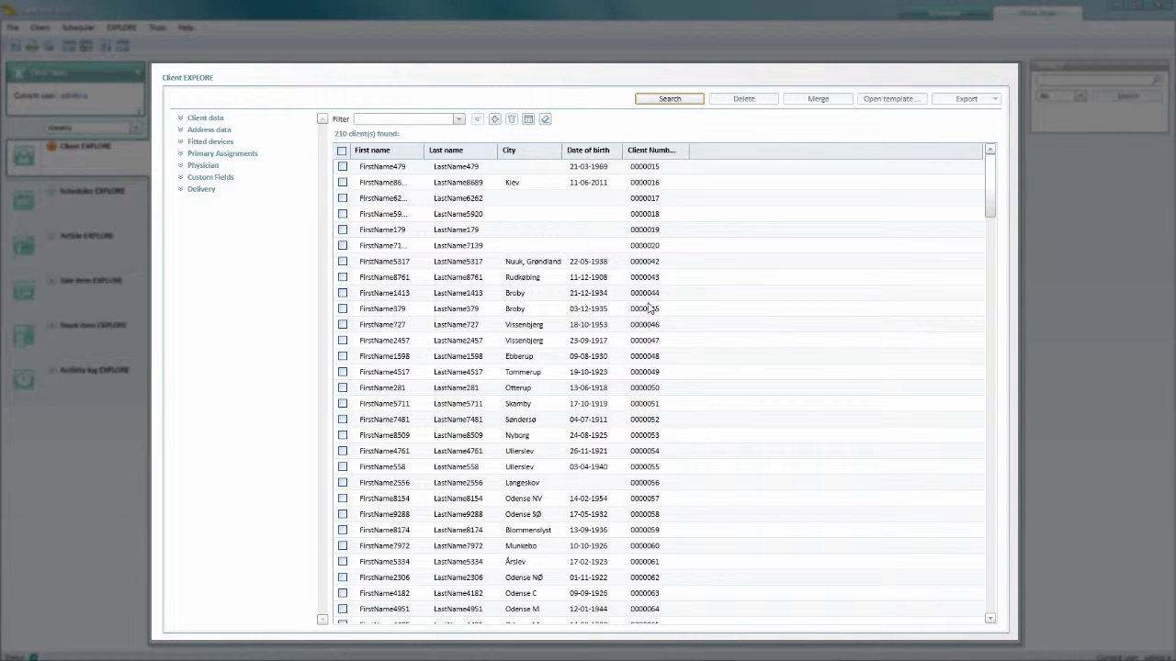
{"action": "left_click", "coordinate": [657, 103]}
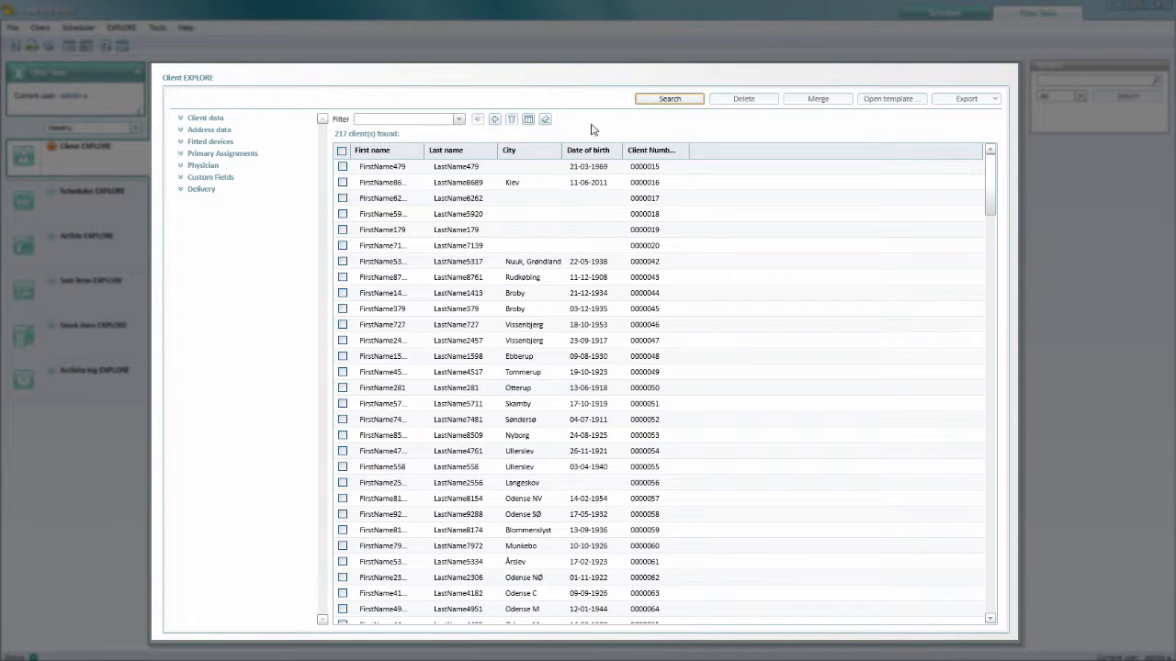
{"action": "left_click", "coordinate": [464, 154]}
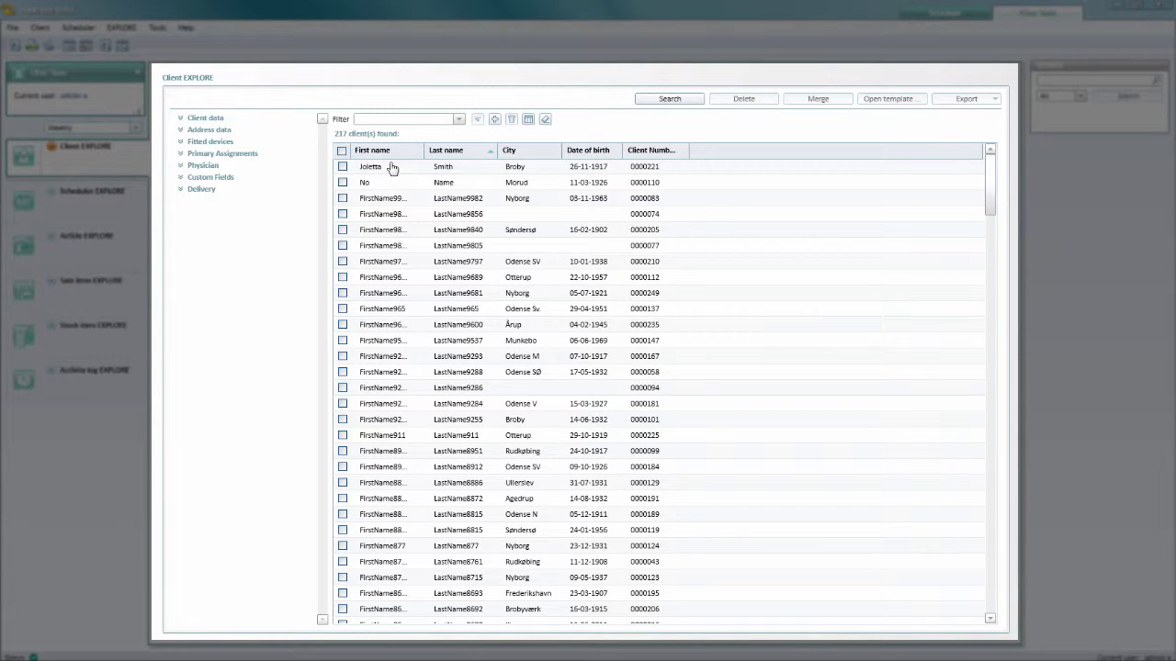
- Tick the first nine clients in the sorted list for export
{"action": "left_click", "coordinate": [343, 167]}
{"action": "left_click", "coordinate": [343, 182]}
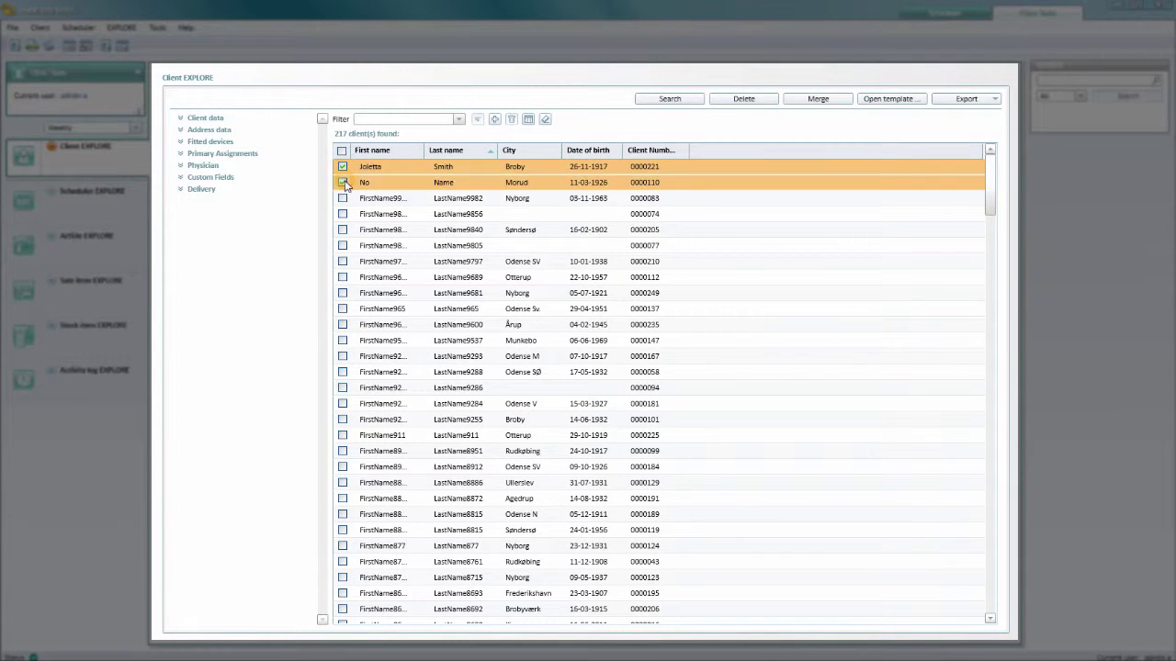
{"action": "left_click", "coordinate": [343, 198]}
{"action": "left_click", "coordinate": [343, 214]}
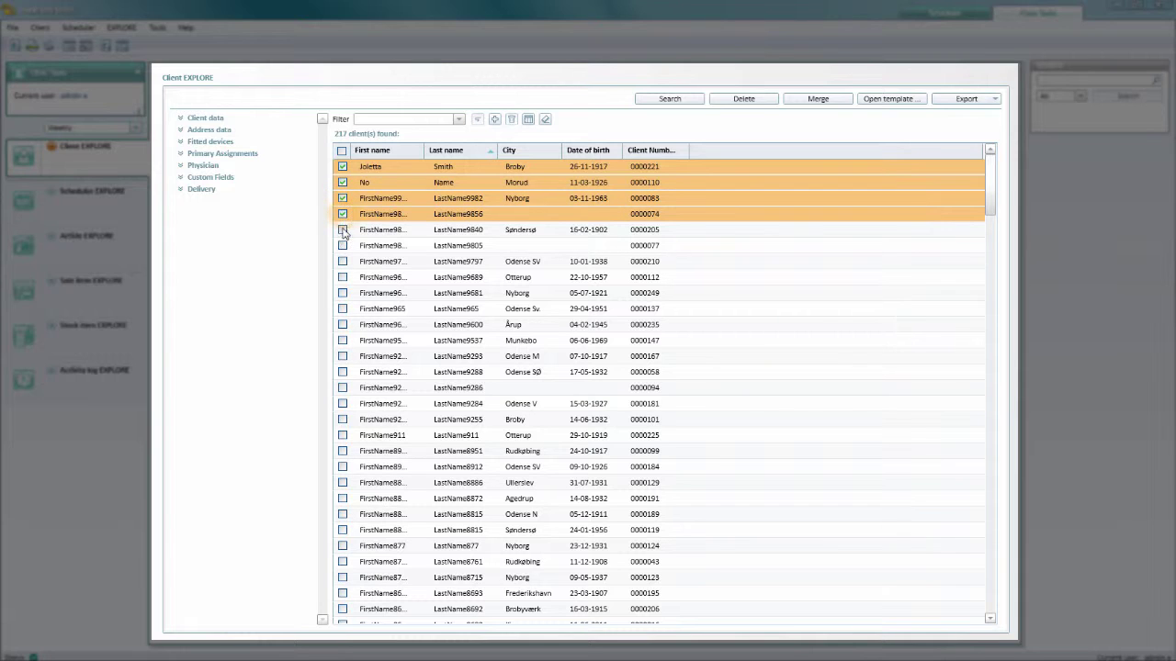
{"action": "left_click", "coordinate": [343, 246]}
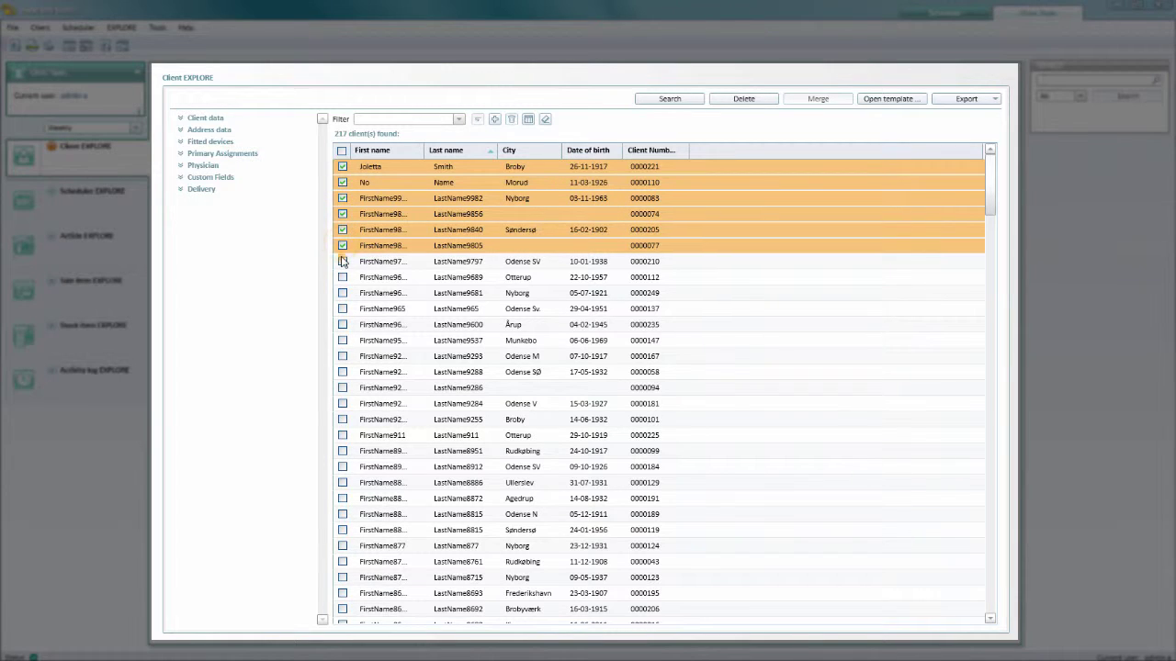
{"action": "left_click", "coordinate": [343, 276]}
{"action": "left_click", "coordinate": [343, 262]}
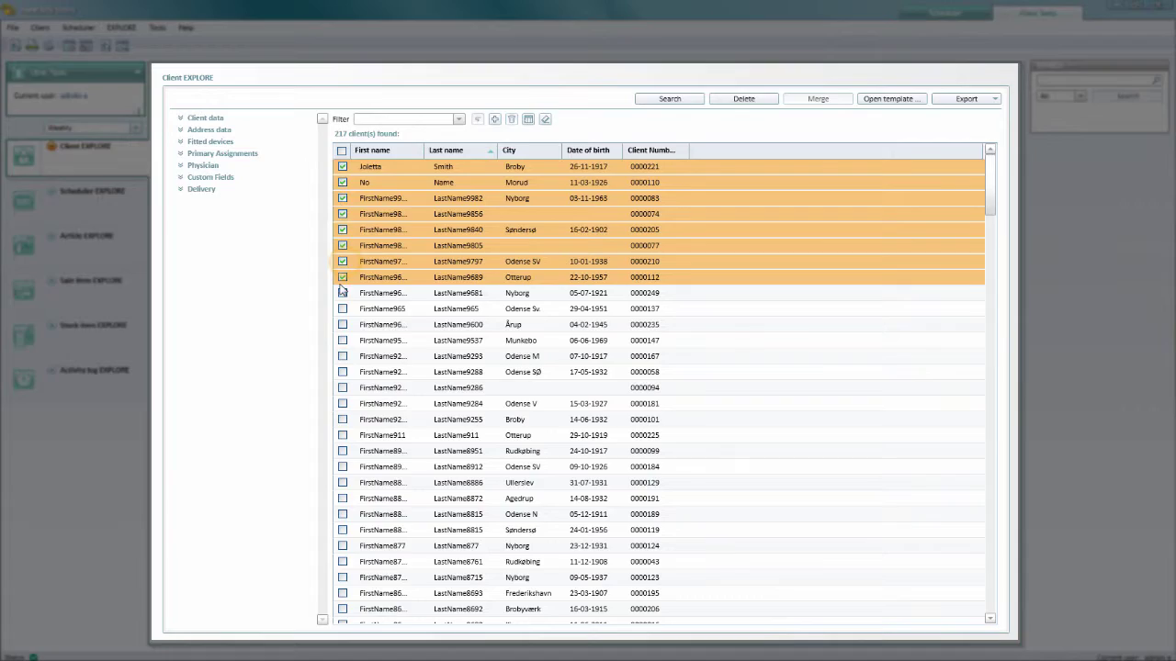
{"action": "left_click", "coordinate": [342, 293]}
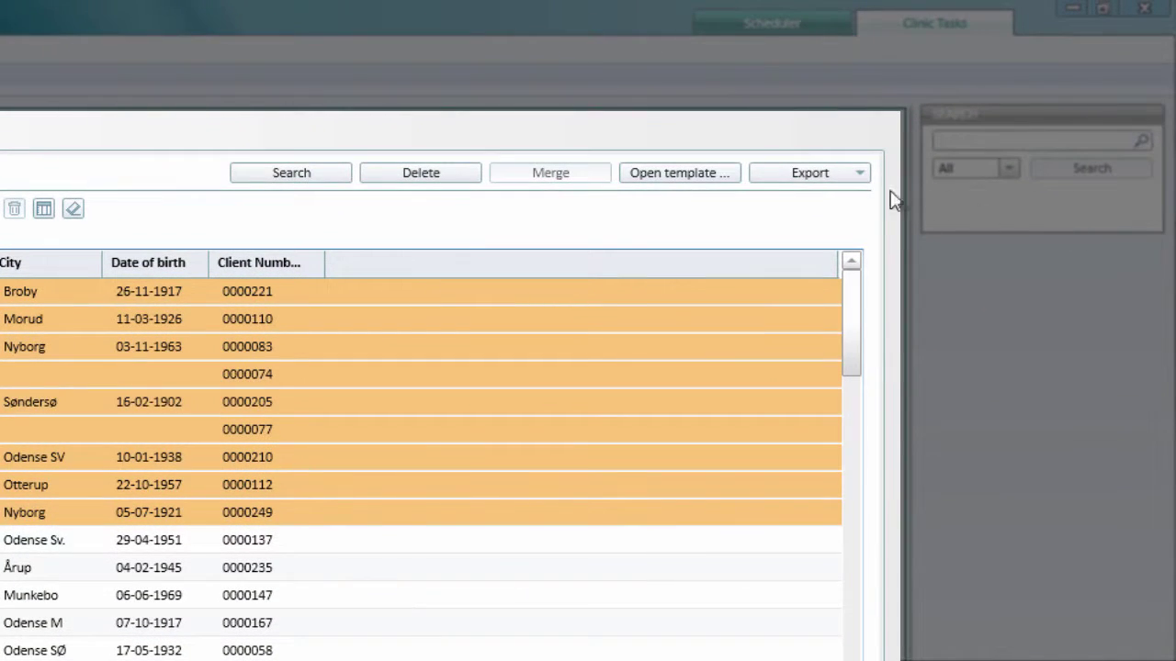
- Start an Export to Nhax of the ticked clients and choose a save location
{"action": "left_click", "coordinate": [833, 181]}
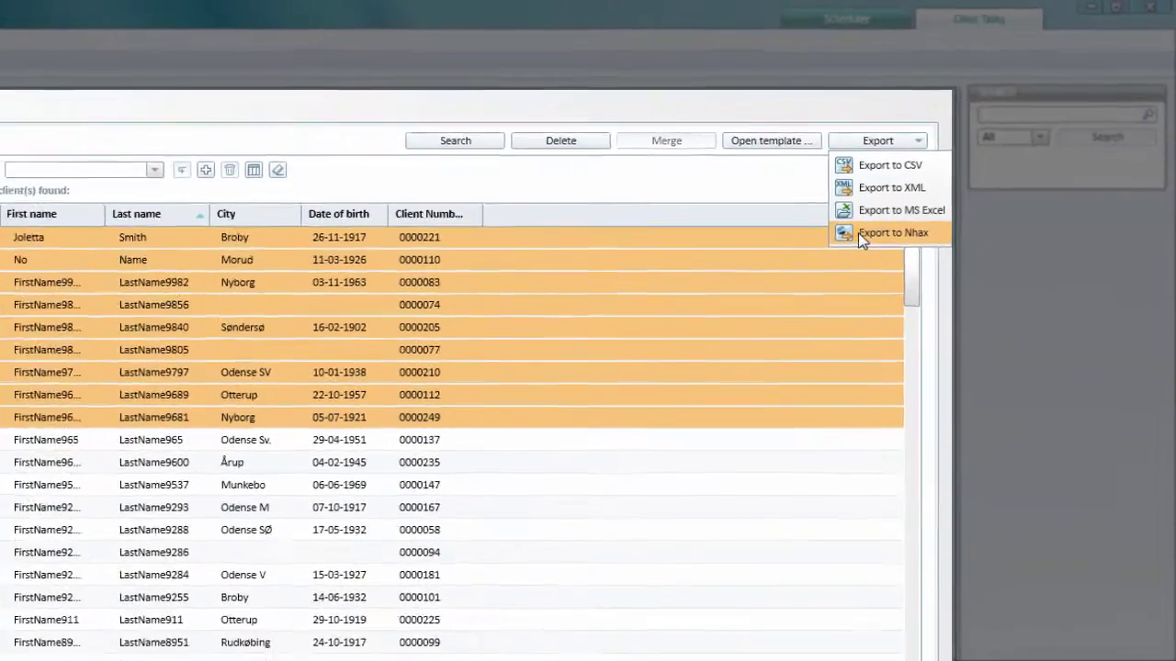
{"action": "left_click", "coordinate": [790, 288]}
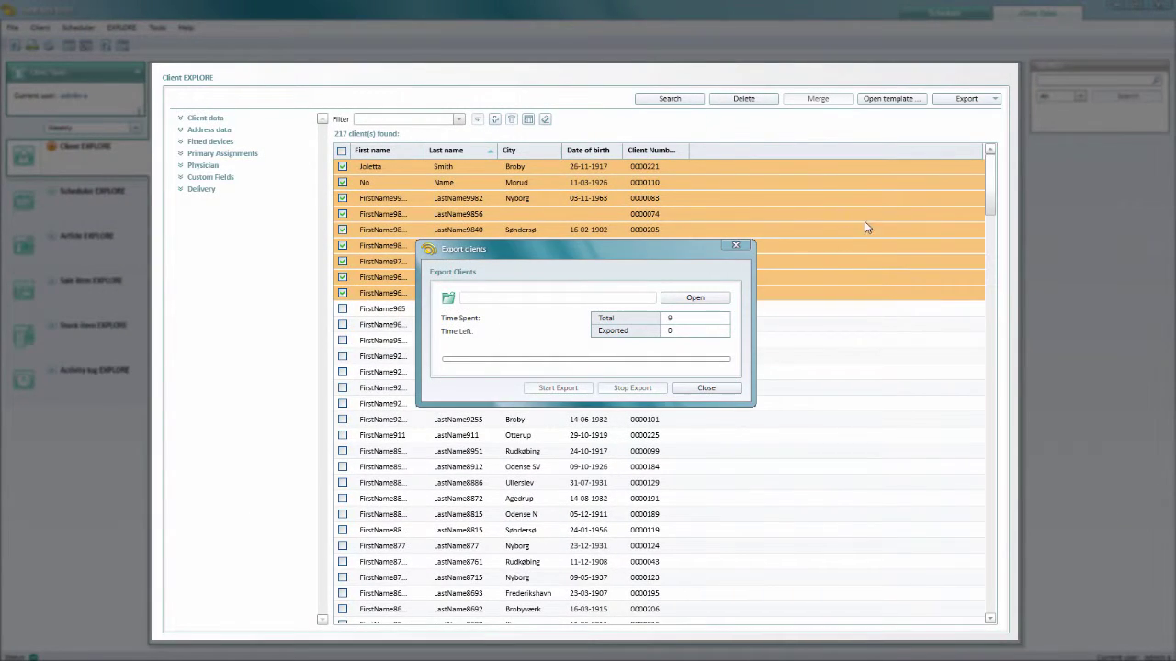
{"action": "left_click", "coordinate": [693, 299]}
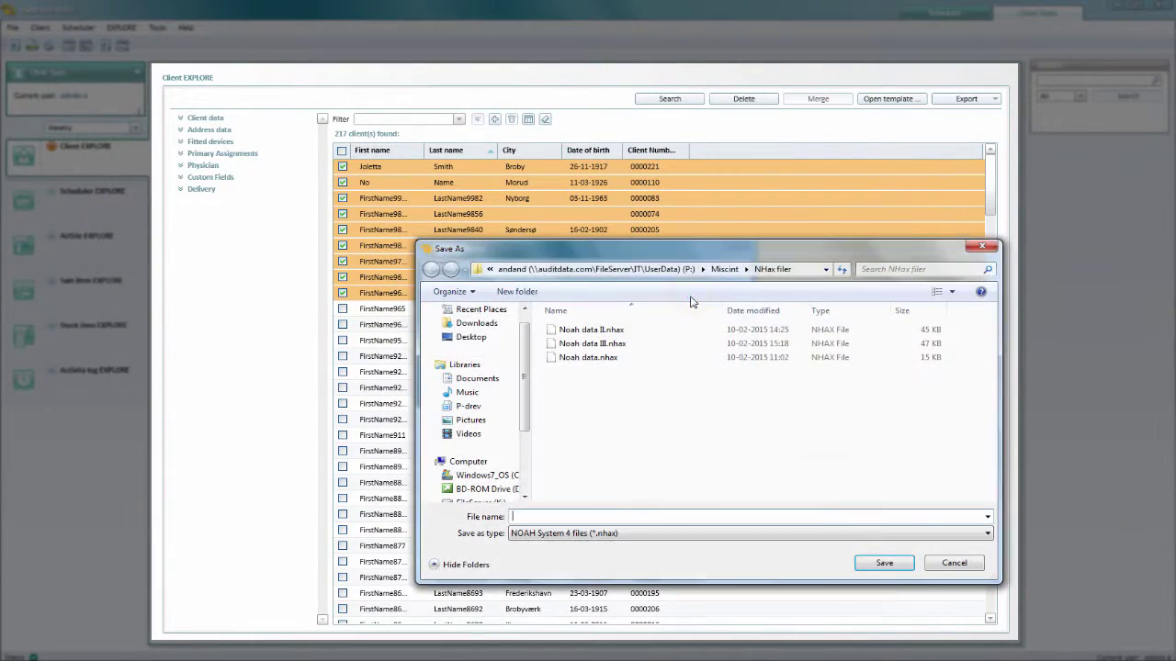
- Name the export file Noah data IV.nhax, adapted from Noah data III.nhax
{"action": "left_click", "coordinate": [569, 519]}
{"action": "type", "text": "n"}
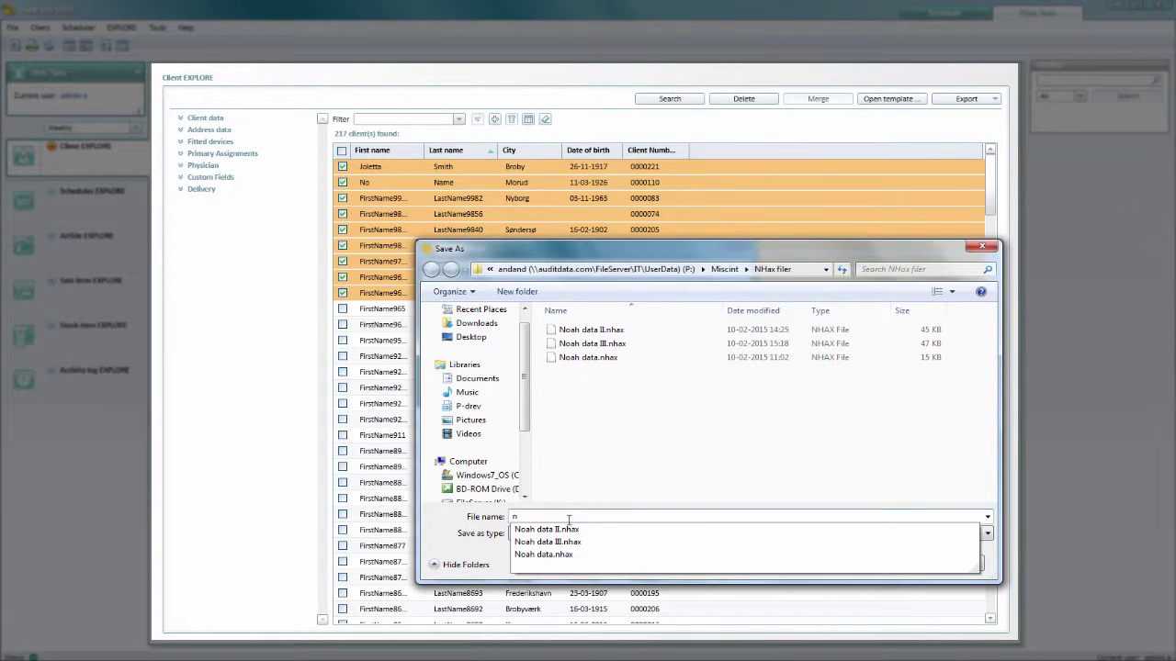
{"action": "left_click", "coordinate": [555, 543]}
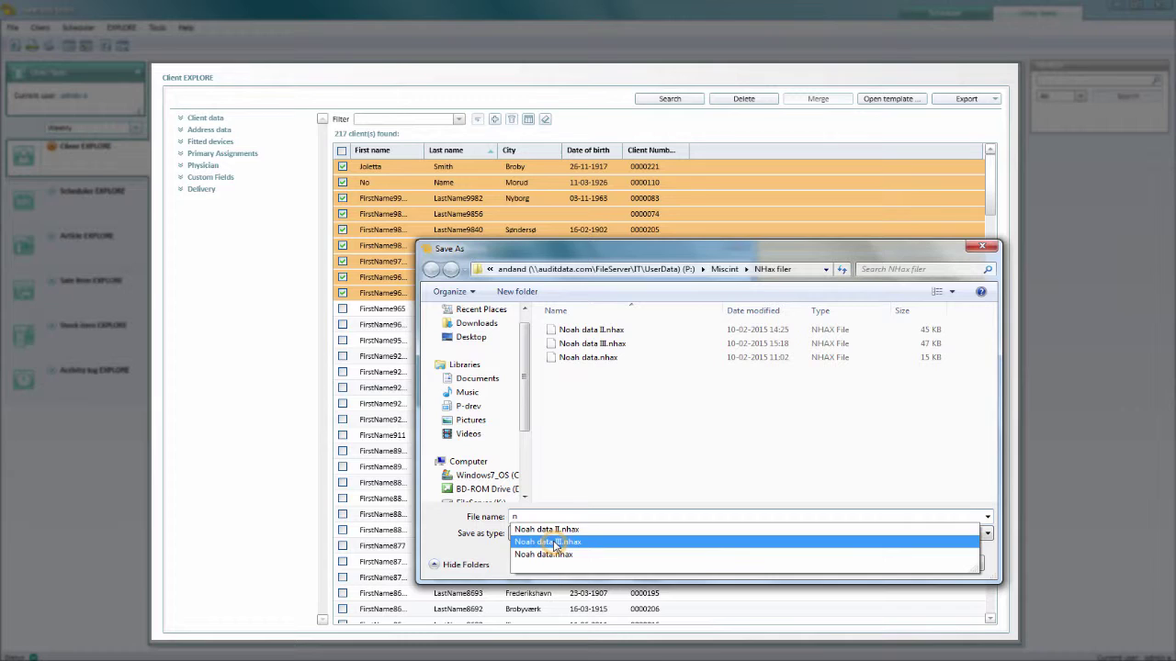
{"action": "left_click", "coordinate": [560, 516]}
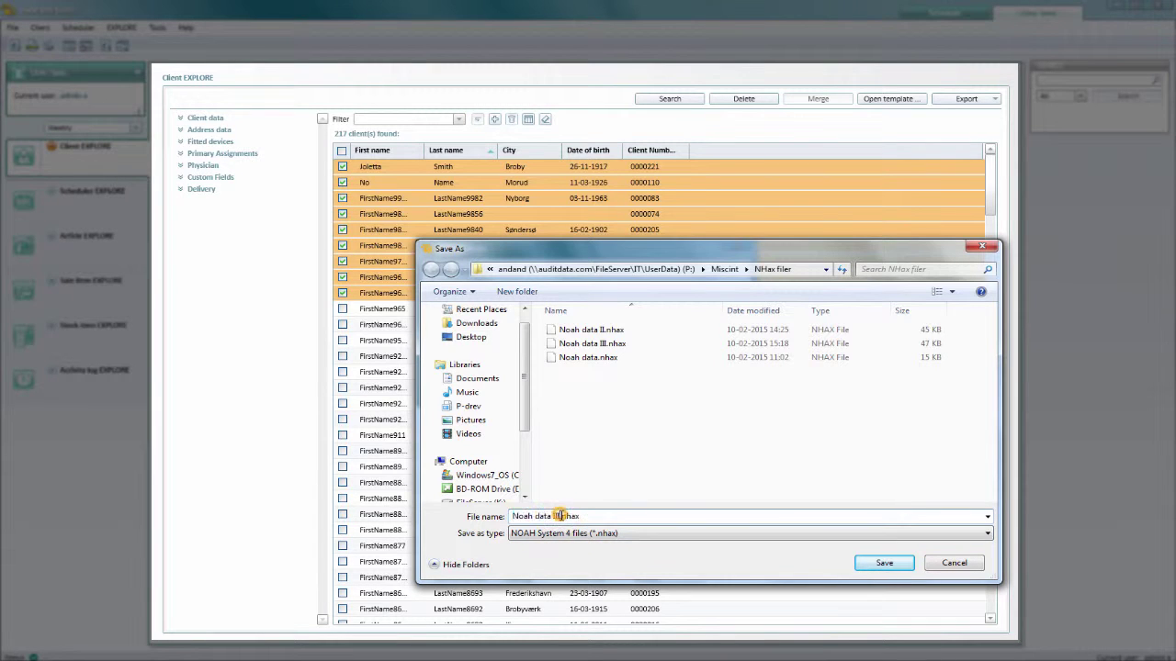
{"action": "key", "text": "BackSpace"}
{"action": "key", "text": "BackSpace"}
{"action": "type", "text": "V"}
- Save the target as Noah data IV.nhax and export the nine ticked clients
{"action": "left_click", "coordinate": [868, 564]}
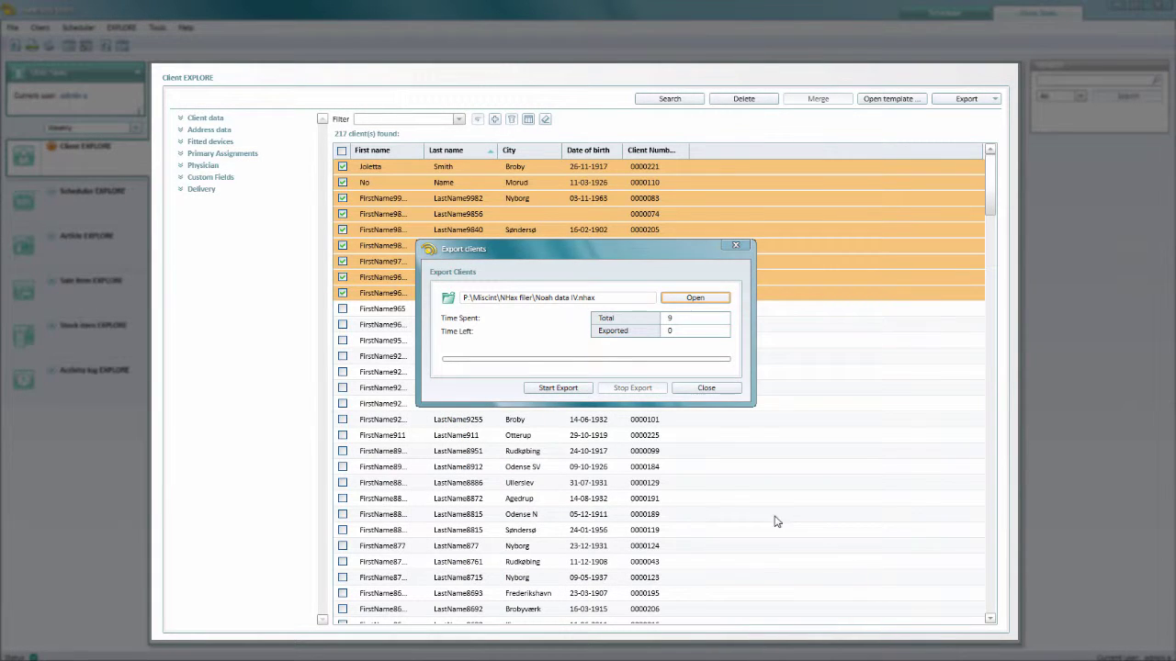
{"action": "left_click", "coordinate": [569, 392]}
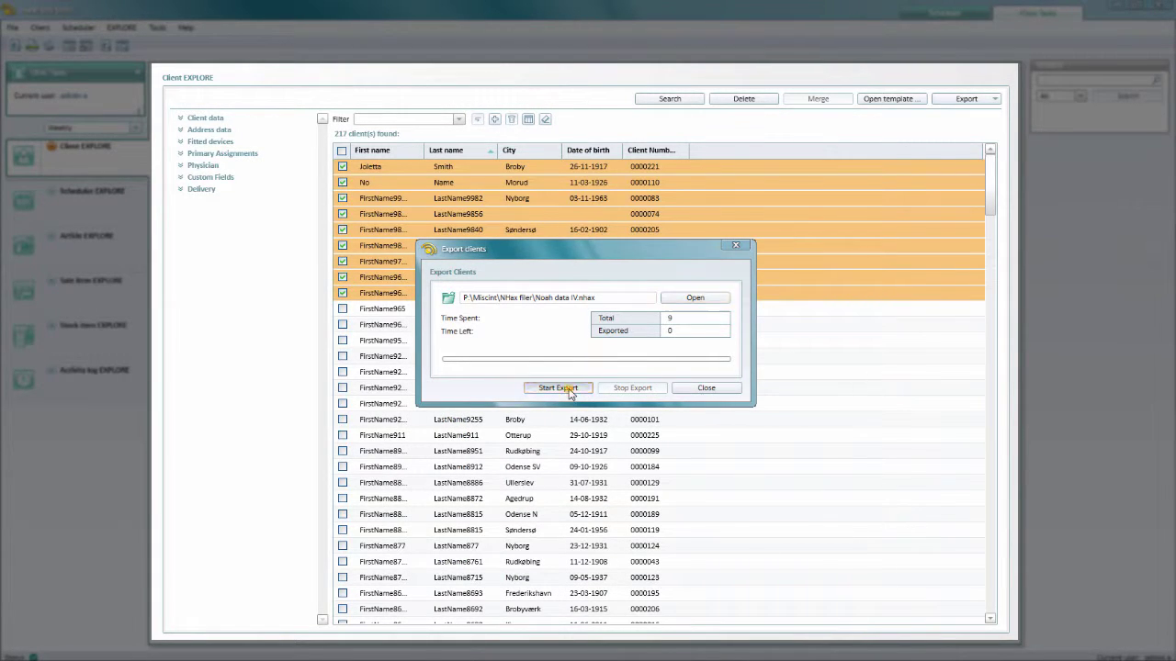